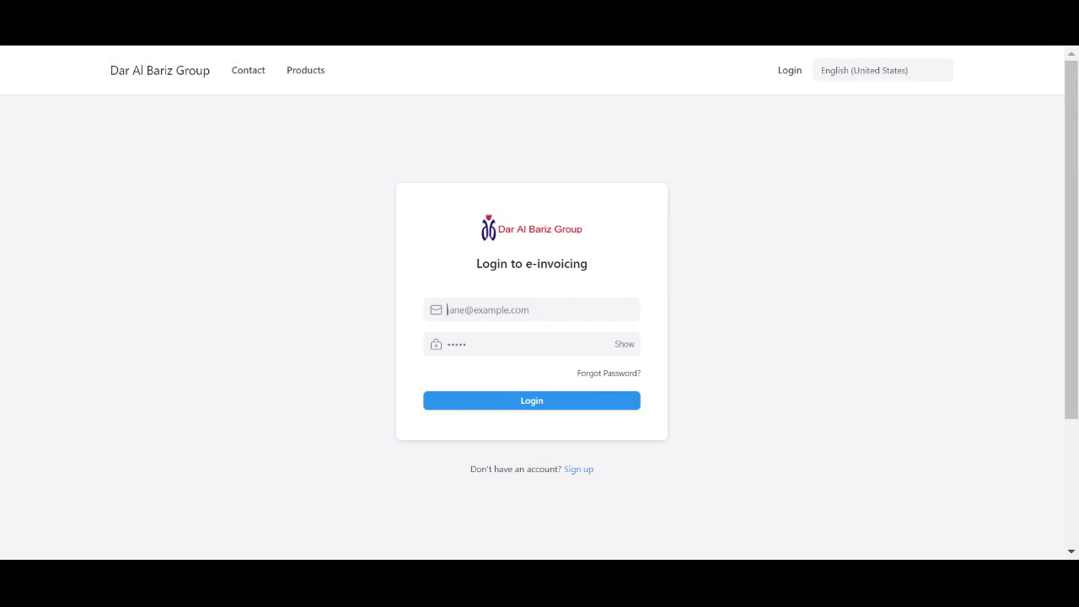
Log in to the e-invoicing site with the user's e-mail and password
left_click(510, 405)
Scroll through the Accounting workspace's Reports & Masters lists and back to the top
scroll(693, 368, "down", 2)
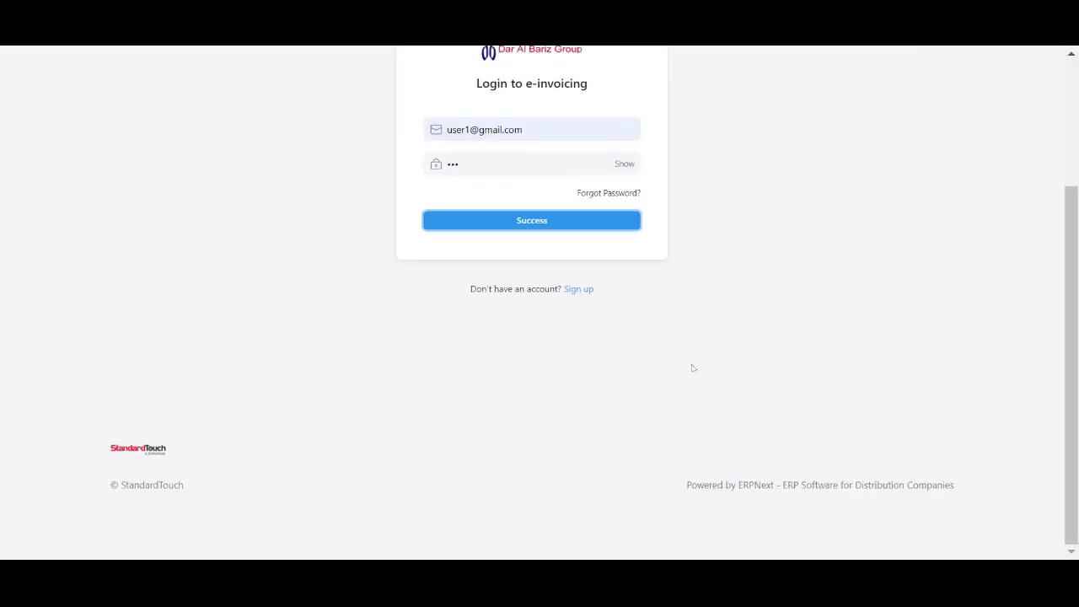
scroll(700, 352, "up", 2)
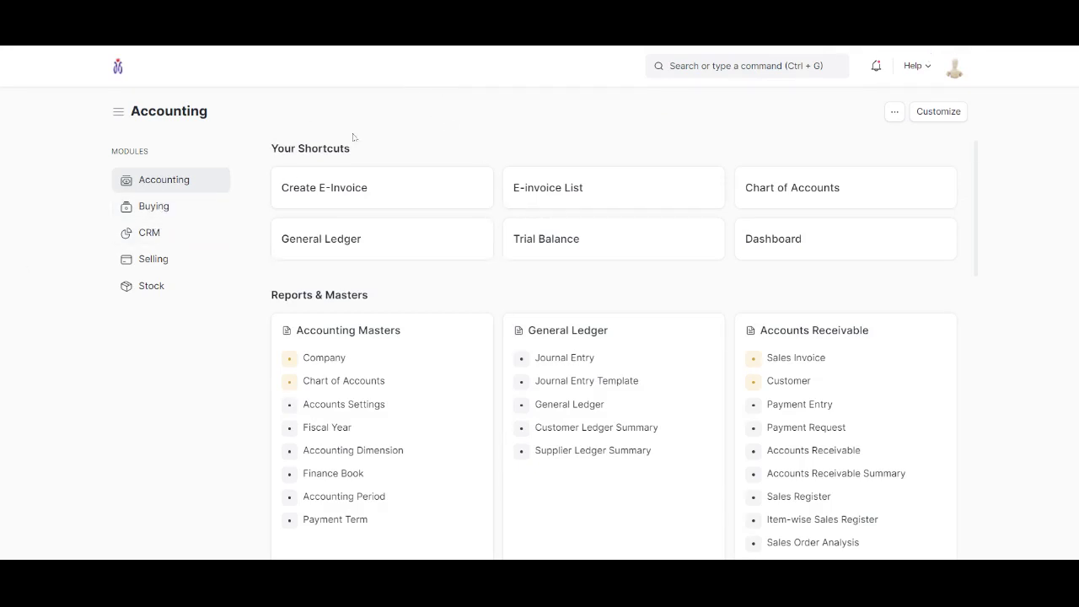
scroll(463, 292, "down", 1)
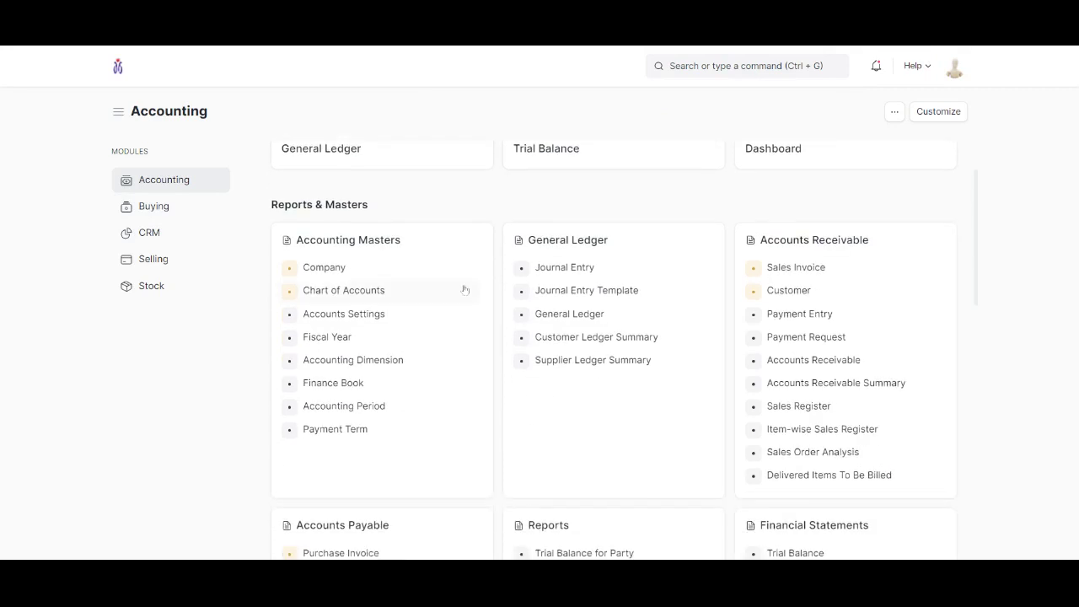
scroll(435, 222, "down", 2)
scroll(445, 214, "up", 1)
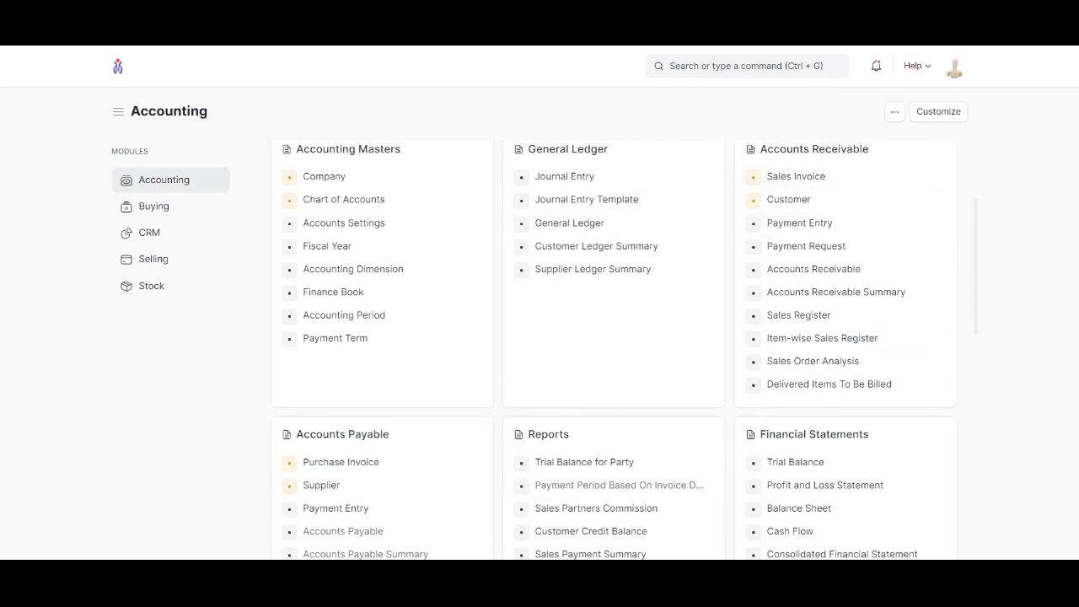
scroll(745, 387, "up", 4)
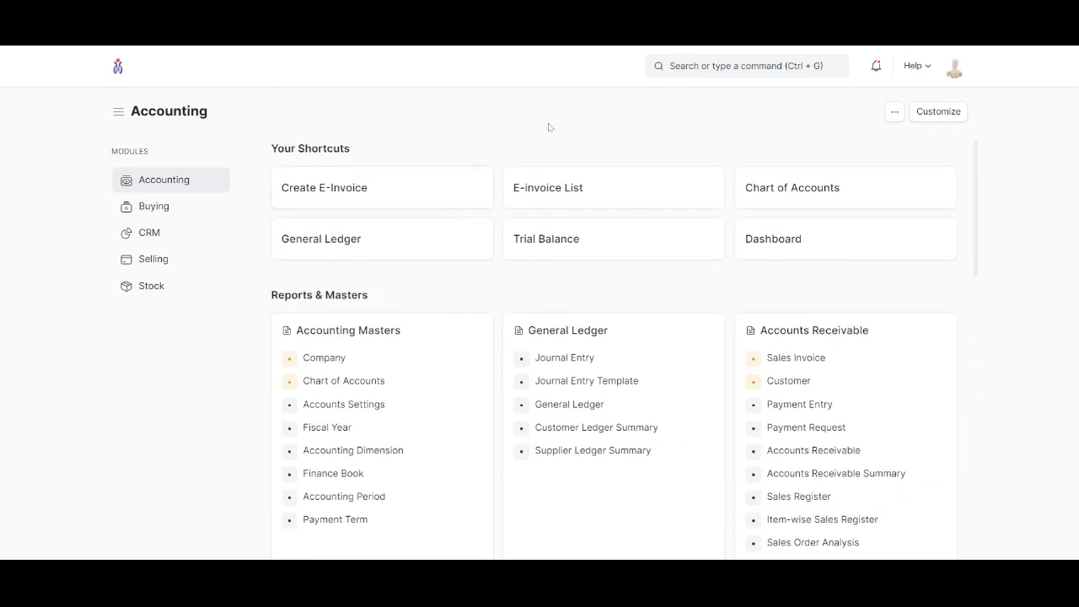
Start a new e-invoice from Create E-Invoice and bill it to customer StandardTouch
left_click(329, 189)
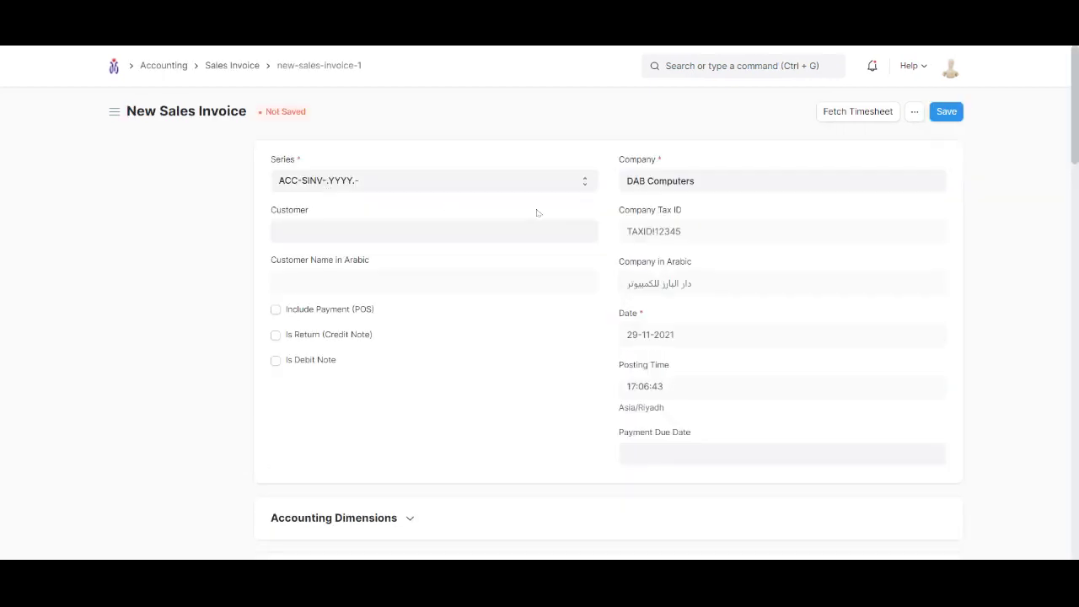
left_click(279, 231)
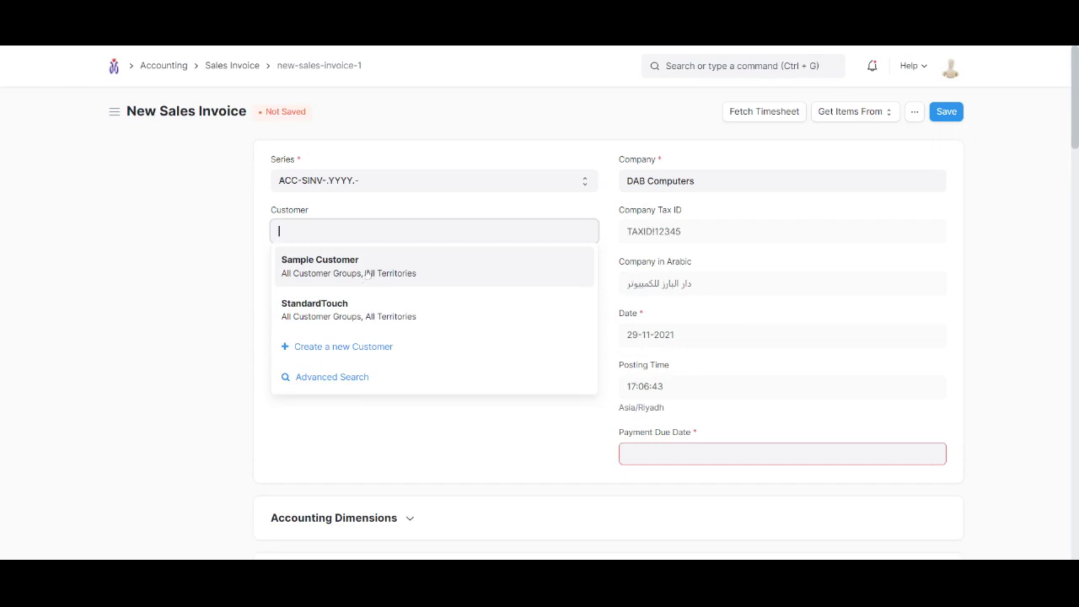
left_click(393, 304)
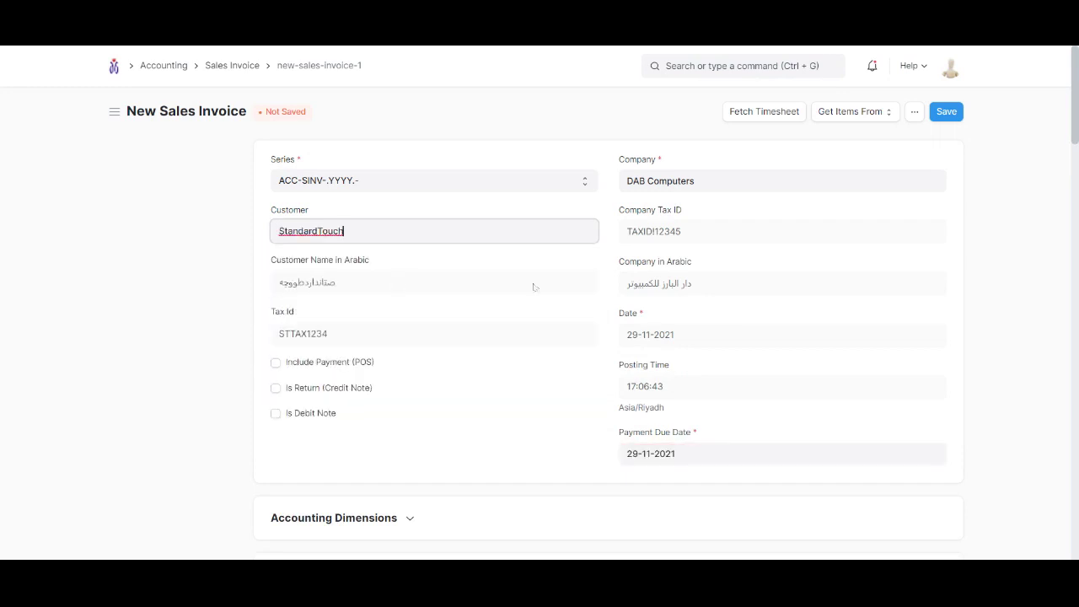
scroll(533, 288, "down", 1)
scroll(639, 378, "down", 4)
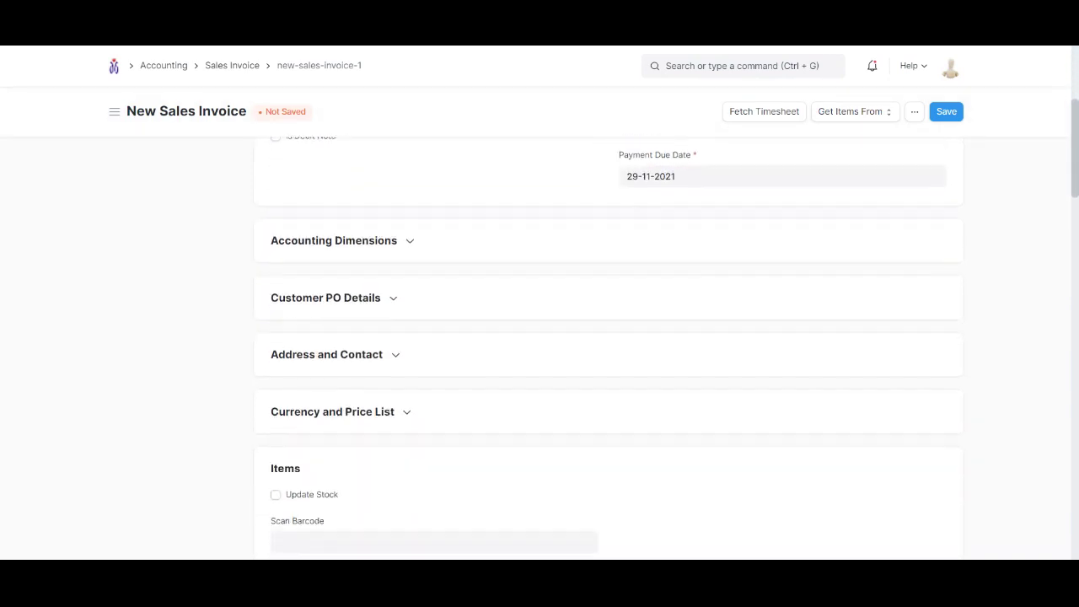
Add Iphone 8 (2,000.00) and MacBook (3,500.00) as the two invoice item rows
left_click(387, 456)
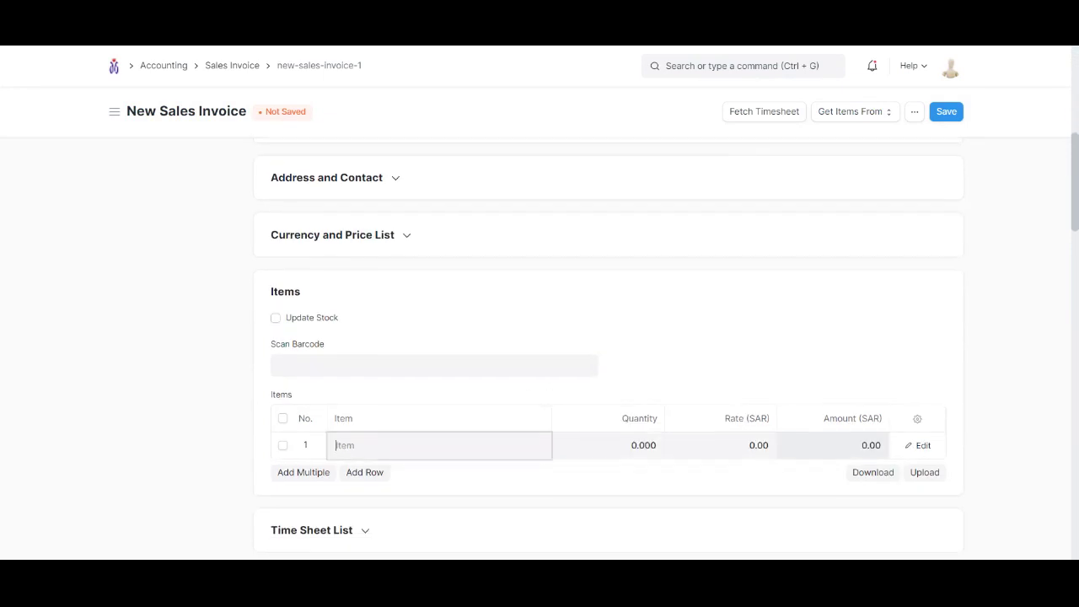
scroll(410, 383, "down", 1)
scroll(421, 379, "down", 1)
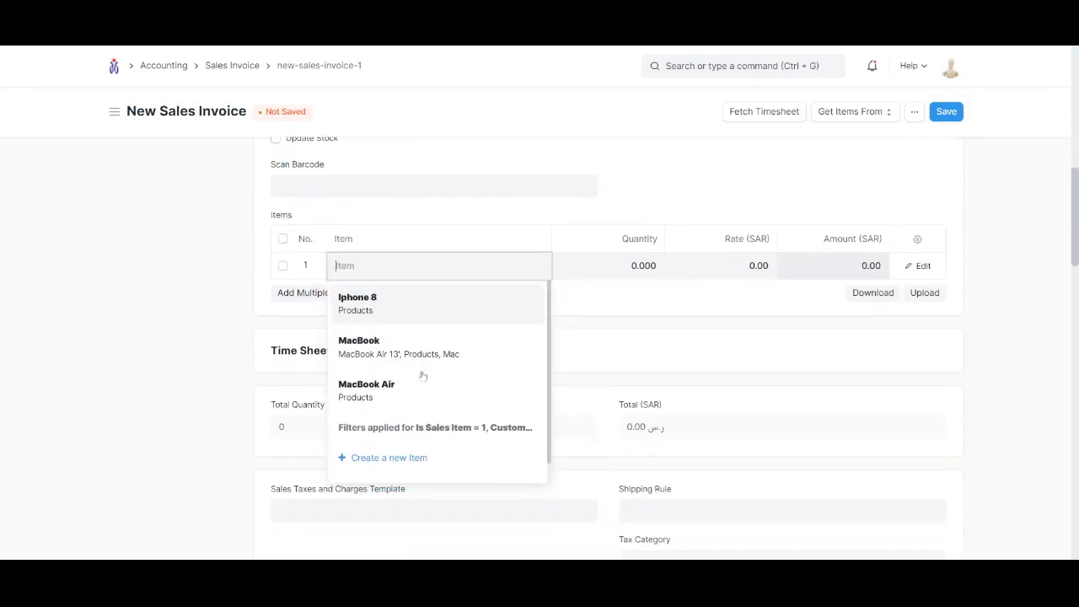
left_click(410, 296)
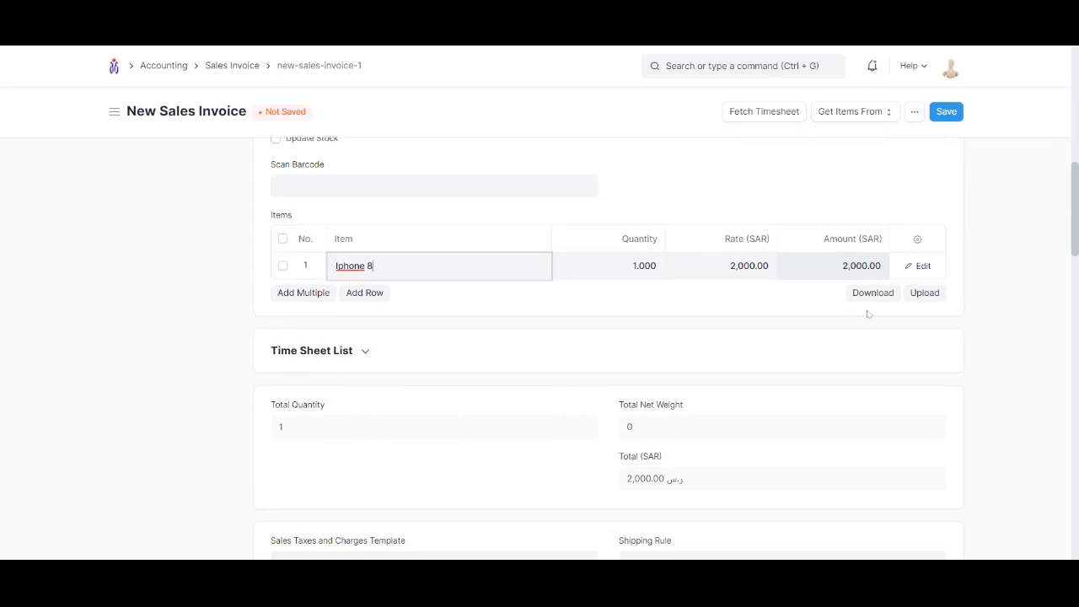
left_click(320, 301)
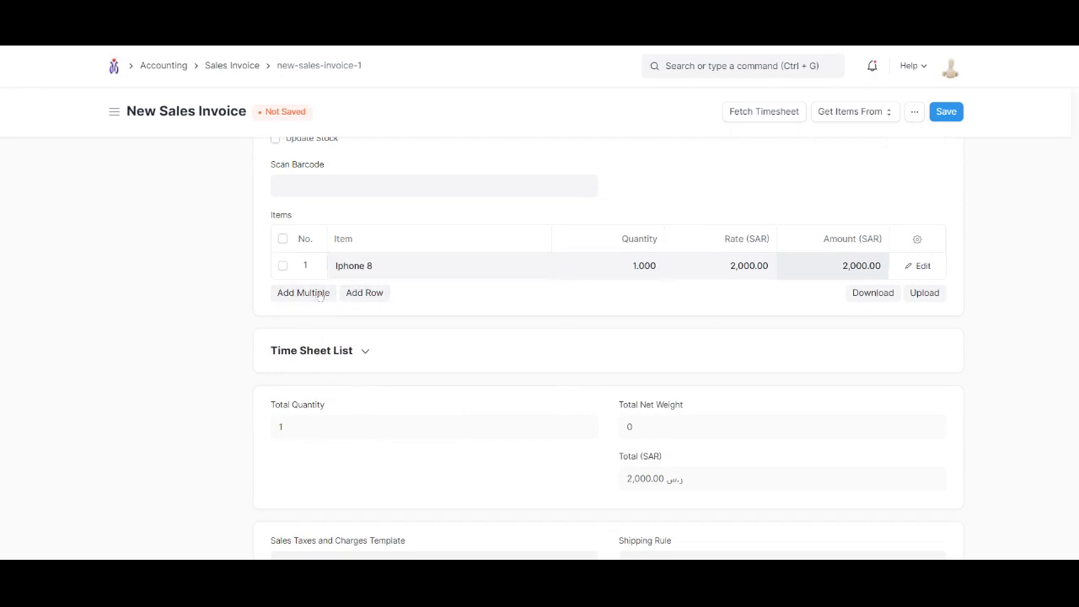
left_click(325, 294)
left_click(369, 297)
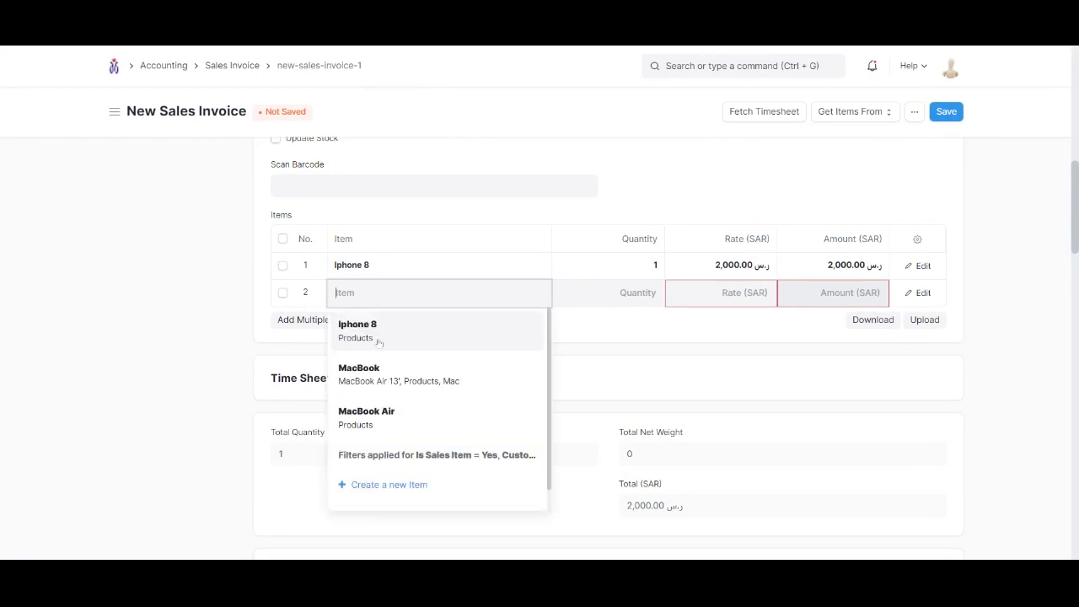
left_click(397, 380)
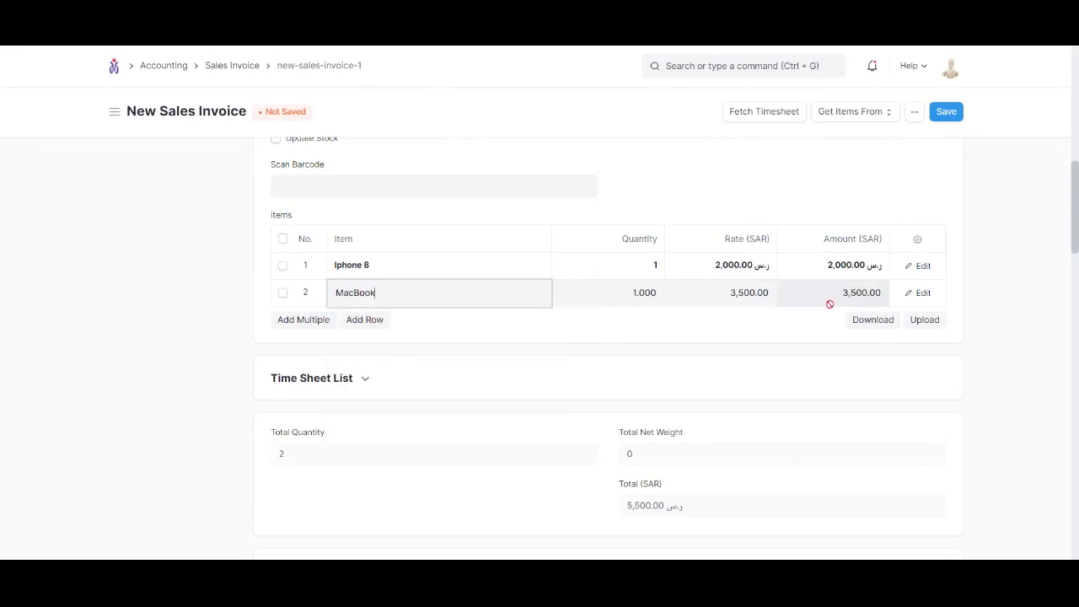
Apply the KSA VAT 15% - DABC tax template, giving 825.00 tax and 6,325.00 total
scroll(595, 263, "down", 1)
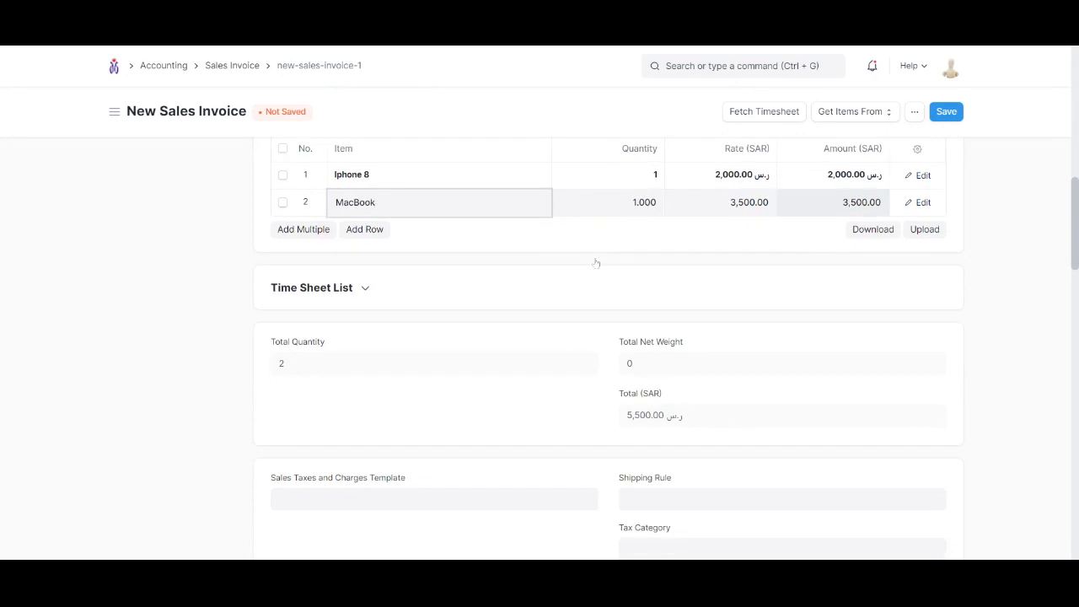
scroll(753, 274, "down", 1)
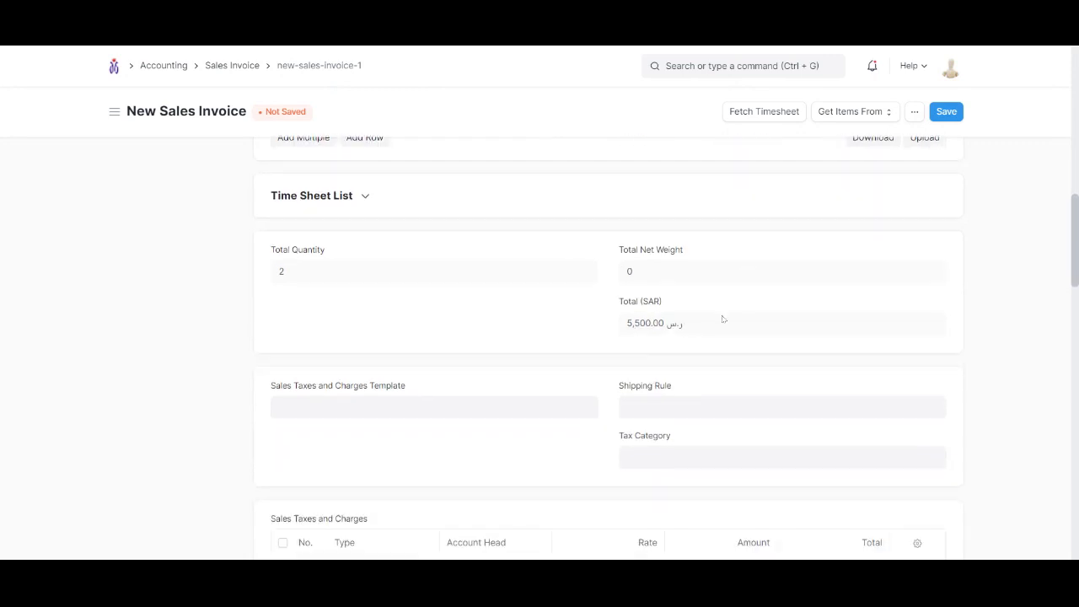
scroll(720, 318, "down", 3)
scroll(481, 163, "up", 1)
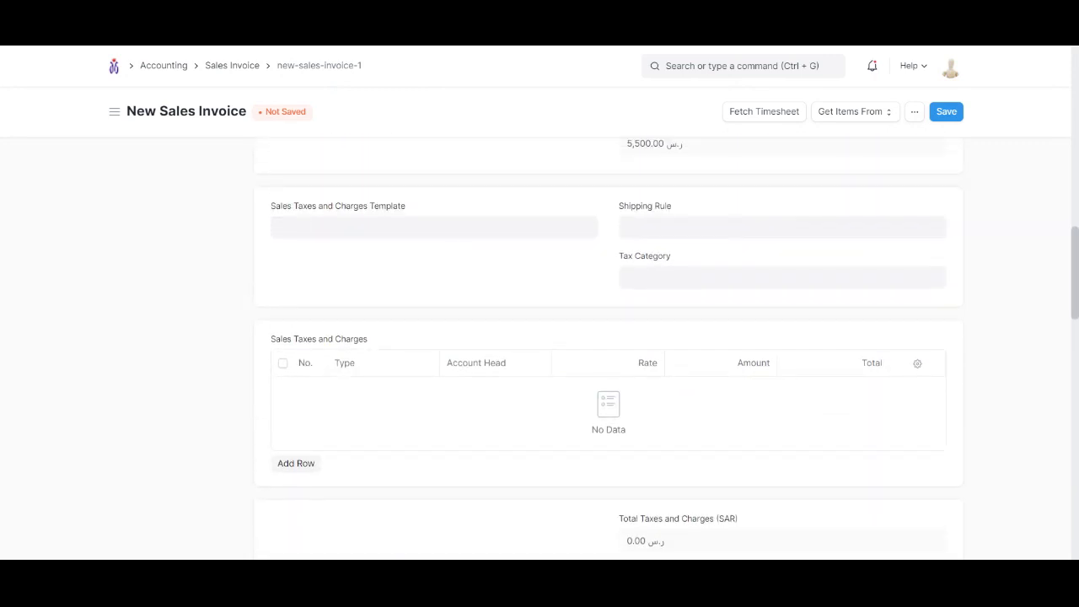
left_click(455, 228)
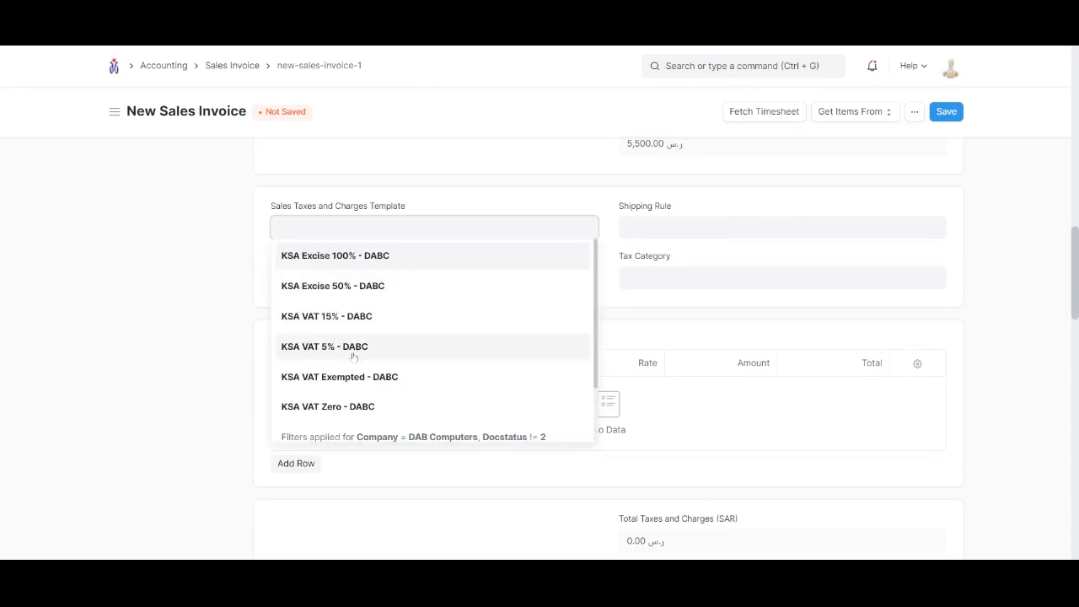
left_click(353, 321)
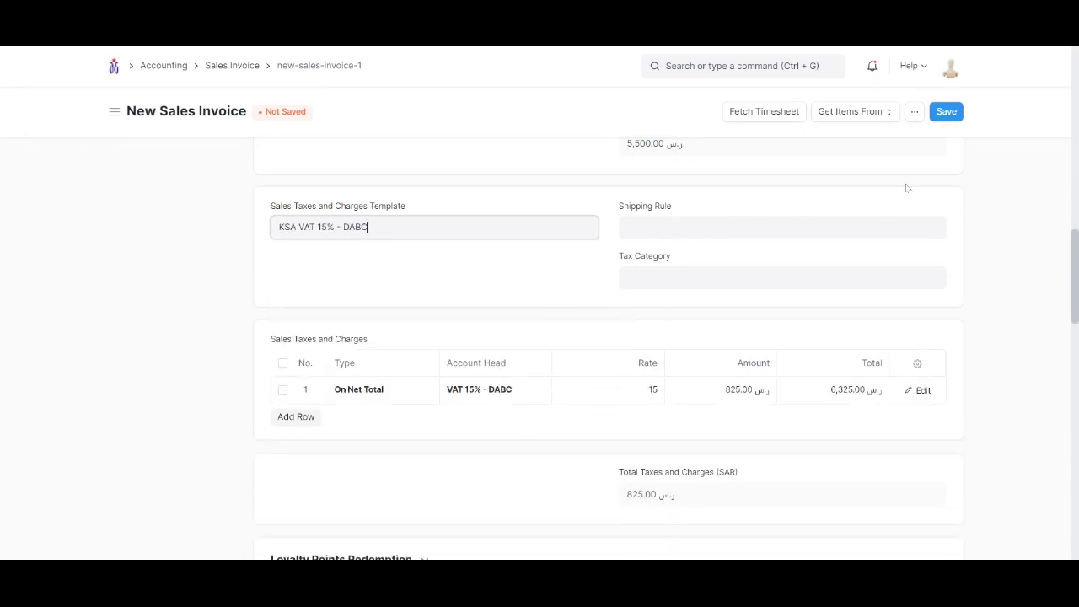
scroll(733, 392, "down", 1)
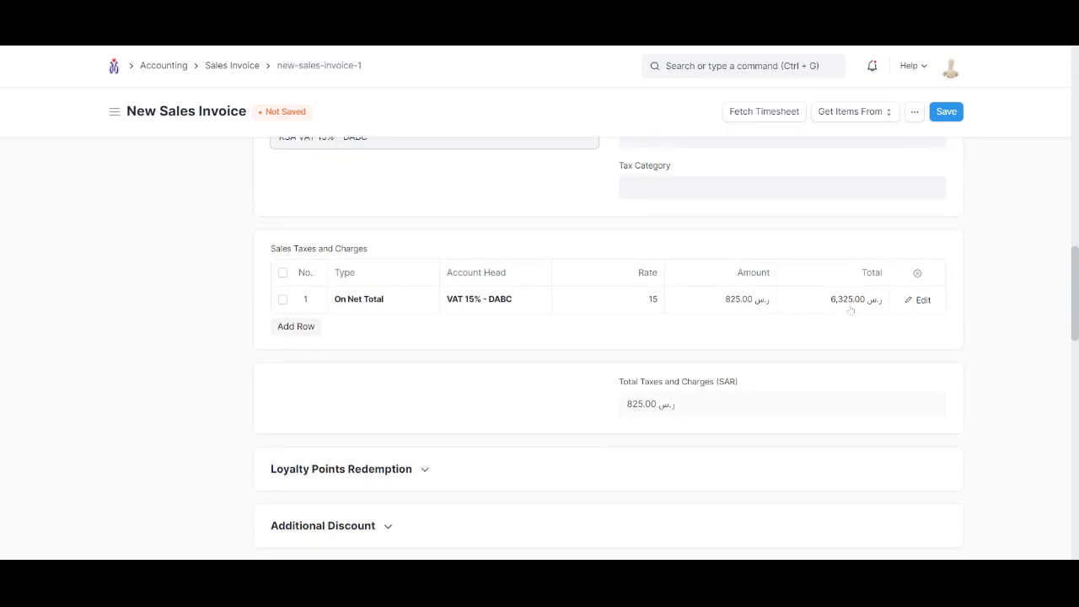
scroll(914, 270, "up", 5)
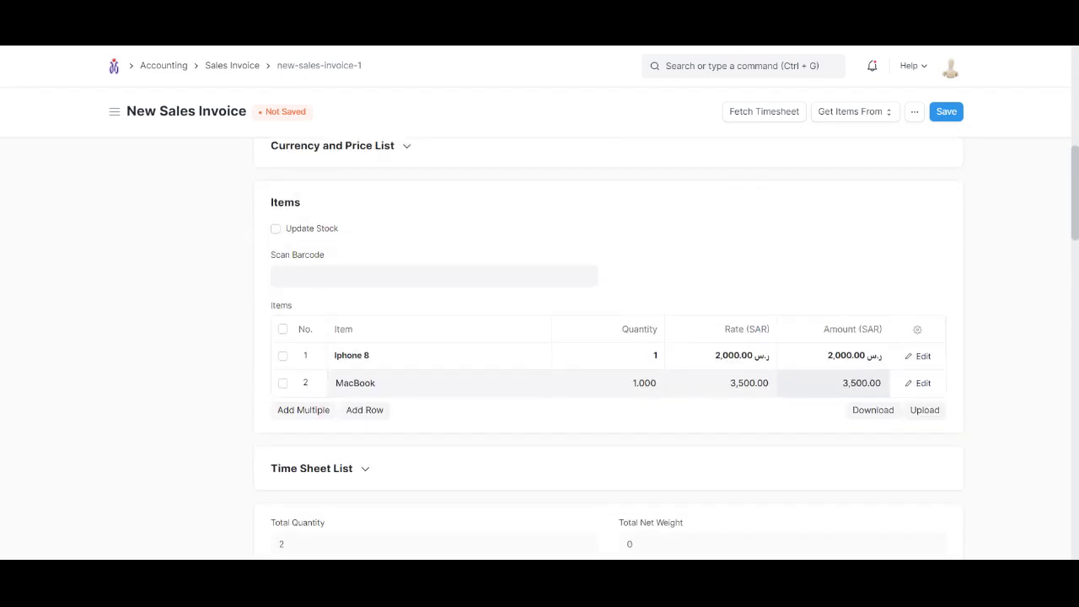
Save the StandardTouch sales invoice as a draft
left_click(946, 112)
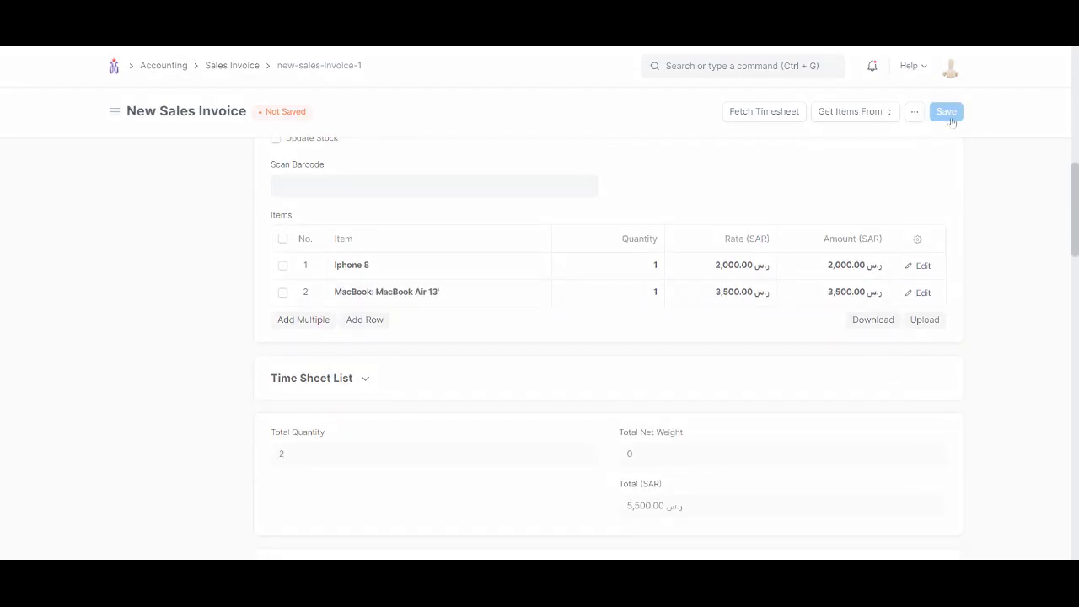
scroll(927, 150, "up", 6)
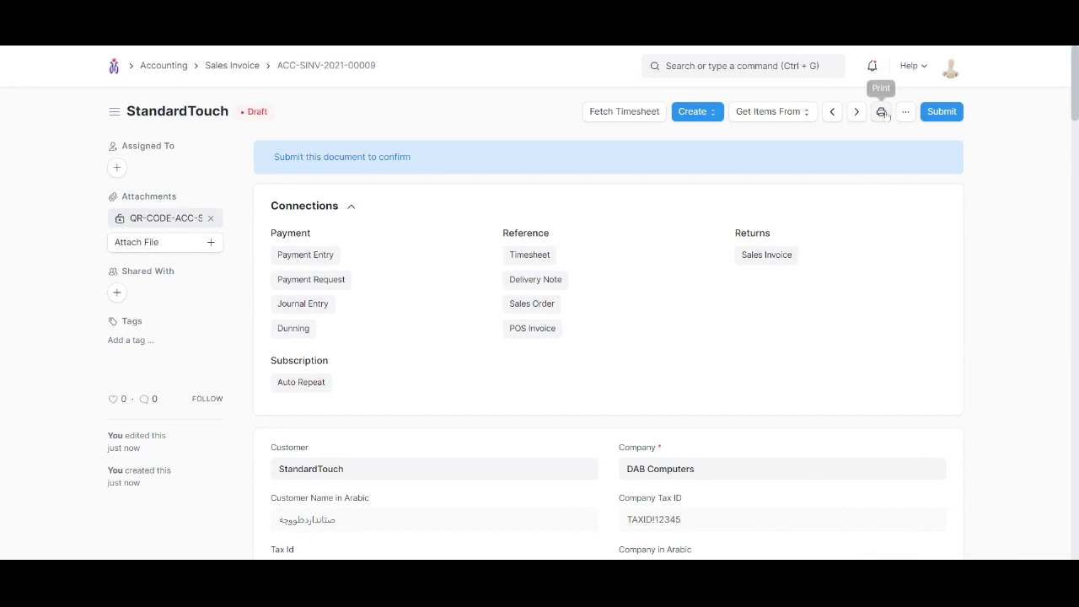
Open the invoice print preview and highlight the invoice number and dates
left_click(883, 112)
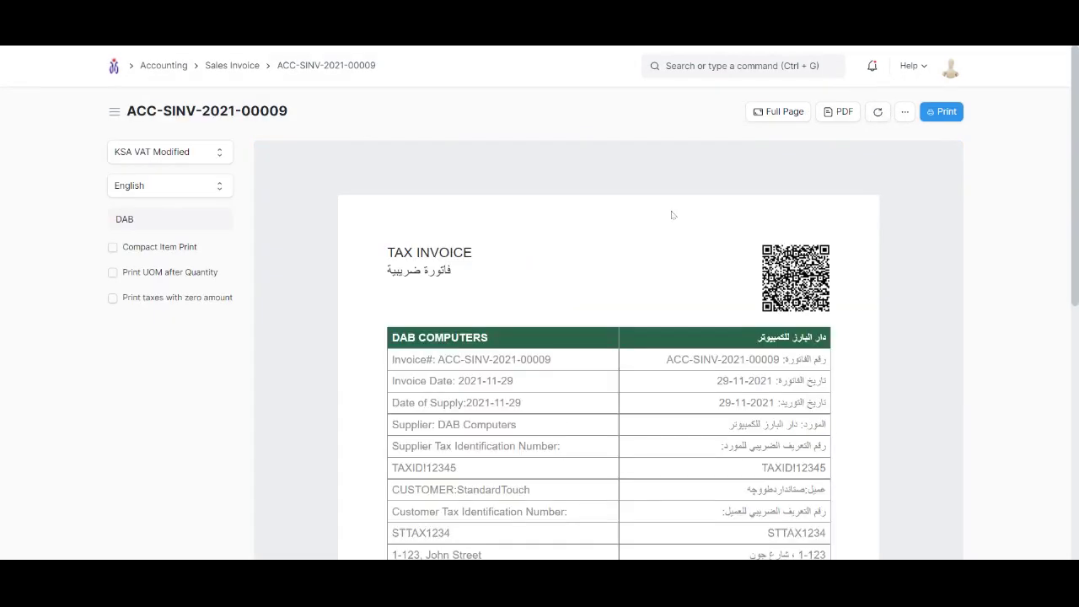
scroll(865, 216, "down", 2)
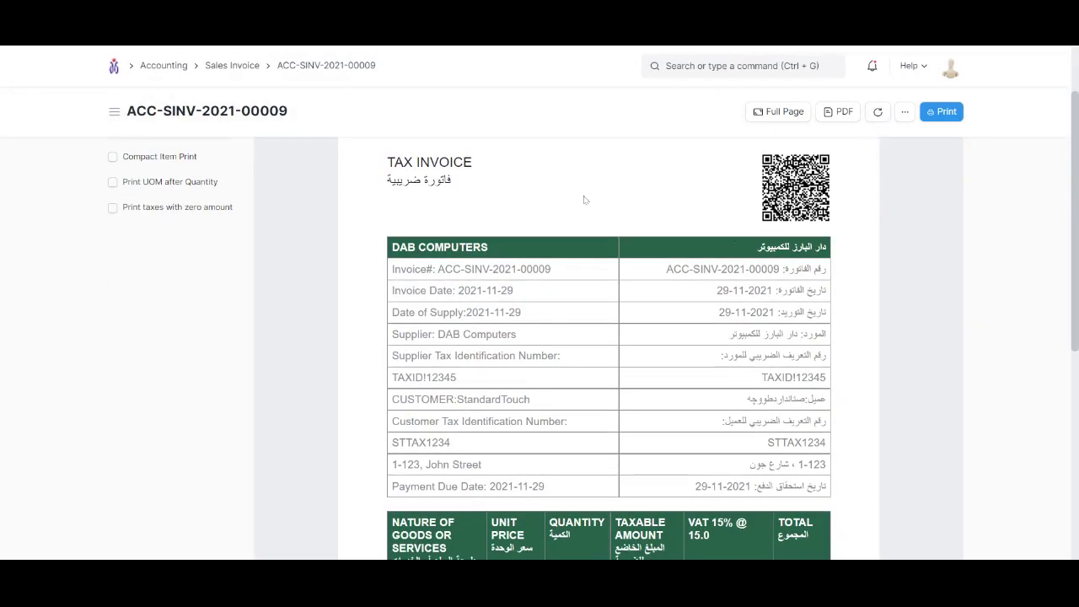
scroll(540, 236, "up", 2)
scroll(472, 262, "down", 2)
left_click_drag(444, 269, 575, 272)
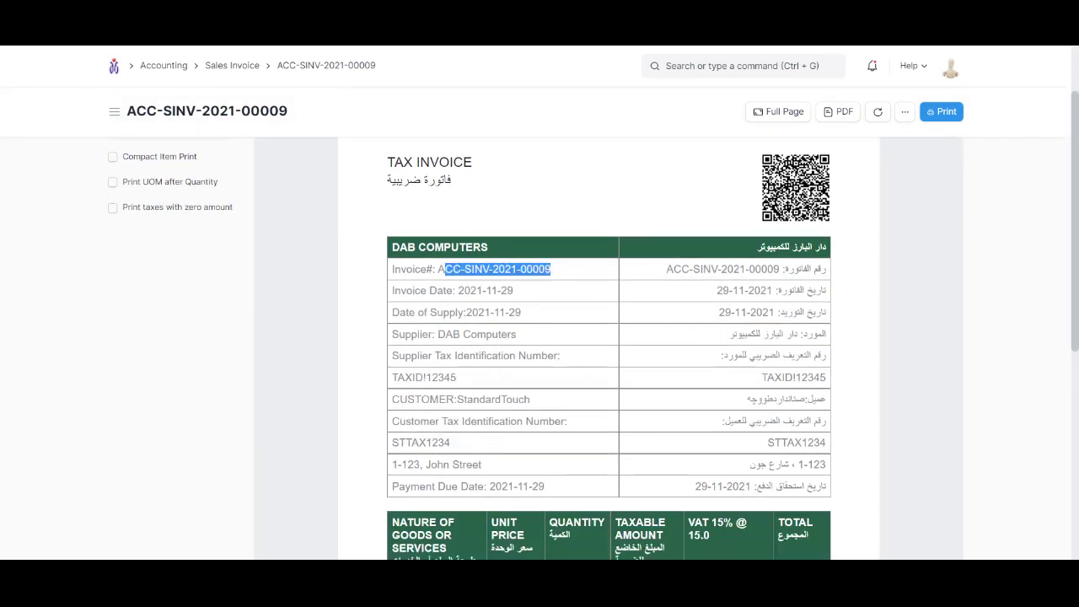
mouse_move(437, 290)
left_mouse_down()
mouse_move(521, 312)
mouse_move(466, 311)
mouse_move(543, 332)
left_mouse_up()
left_click(491, 312)
left_click(506, 312)
Highlight the supplier and customer names, tax IDs and the bilingual details table
left_click(506, 334)
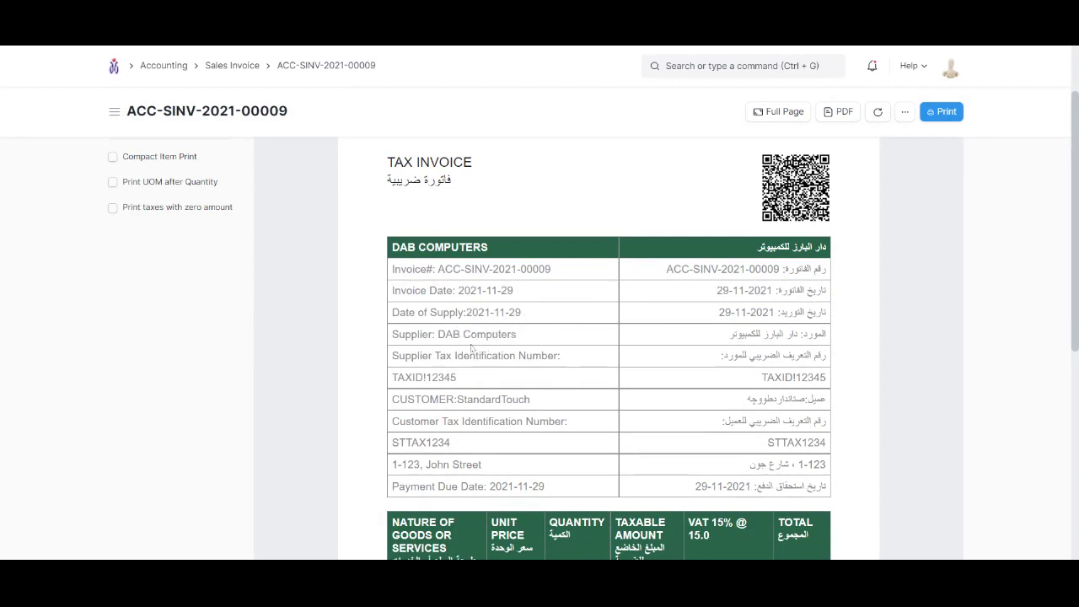
left_click_drag(405, 377, 531, 399)
left_click(462, 381)
left_click(512, 417)
left_click_drag(411, 443, 485, 487)
left_click(461, 476)
left_click(460, 475)
left_click_drag(755, 255, 815, 482)
left_click(872, 453)
Scroll down to the items and highlight the Iphone 8 unit price
scroll(872, 453, "down", 3)
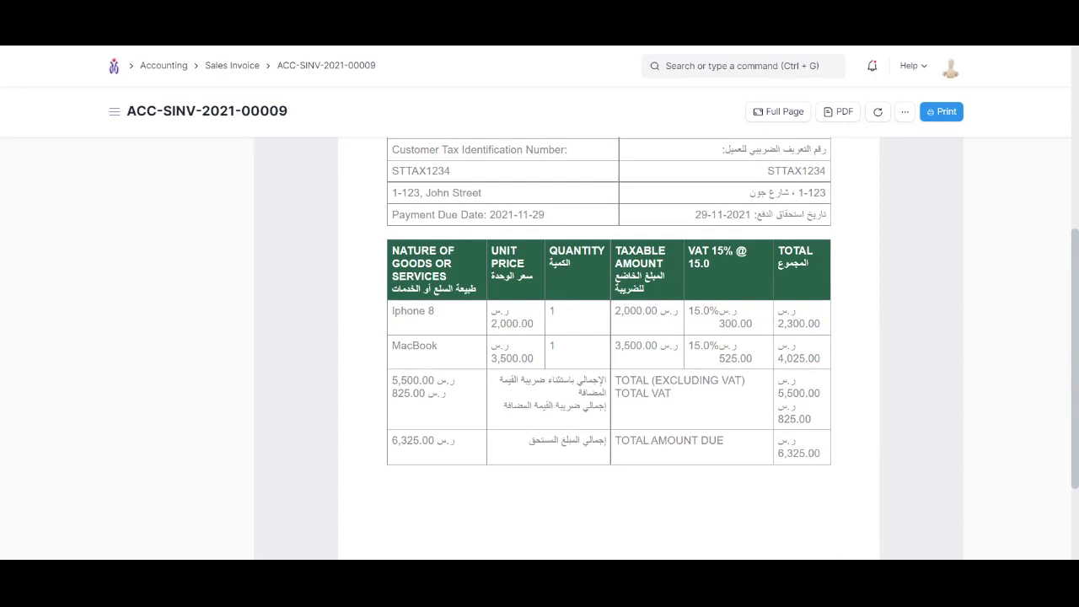
double_click(514, 323)
left_click(572, 333)
scroll(643, 423, "down", 2)
scroll(571, 481, "up", 5)
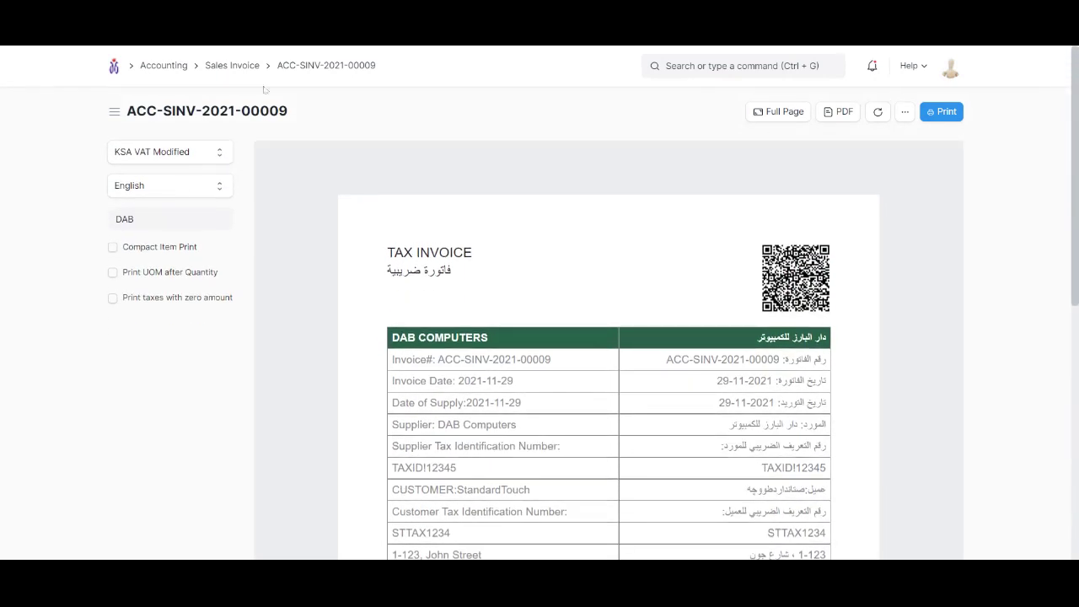
Change the MacBook quantity to 2, save the invoice, and reopen its print preview
left_click(314, 65)
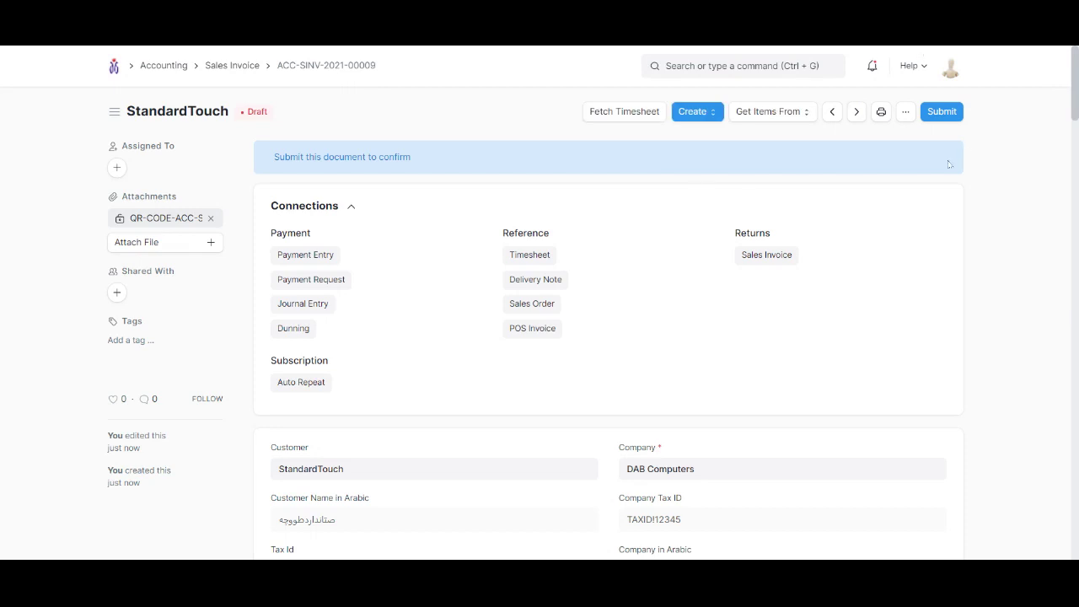
scroll(873, 225, "down", 3)
scroll(711, 370, "down", 8)
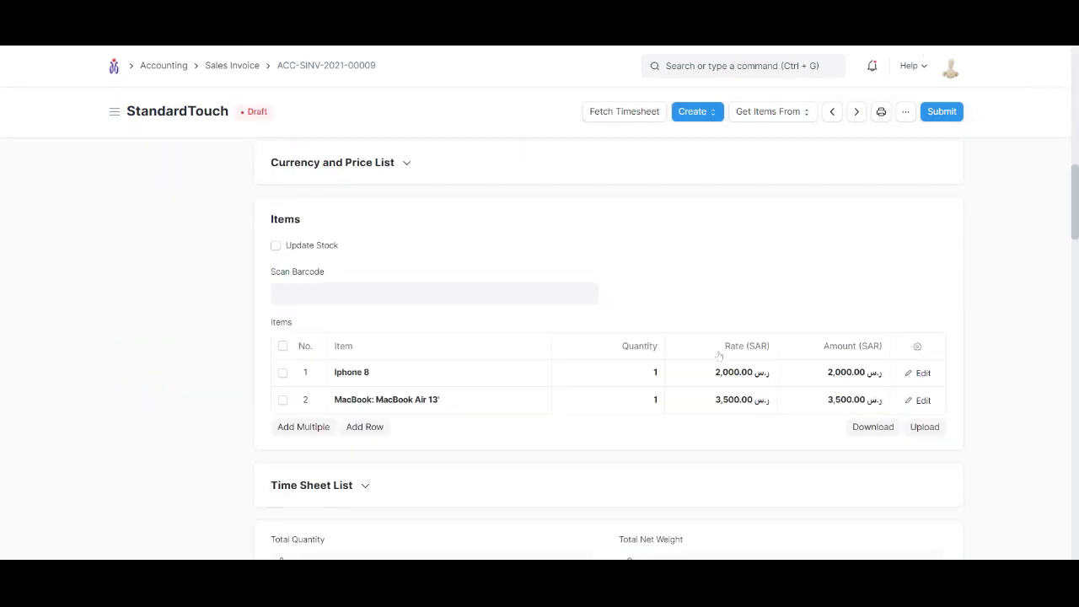
left_click(649, 407)
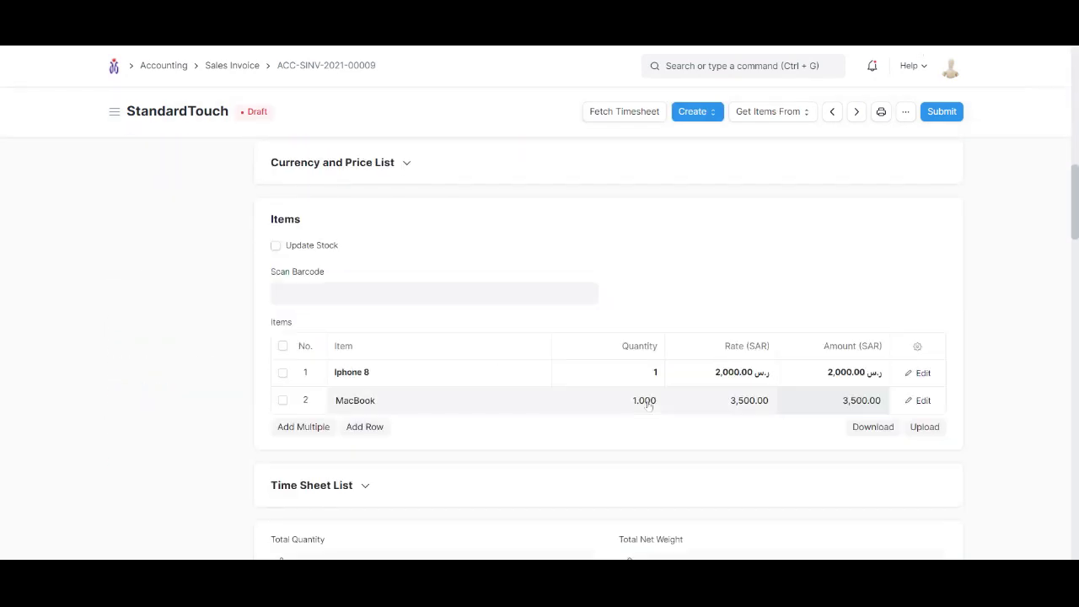
double_click(653, 400)
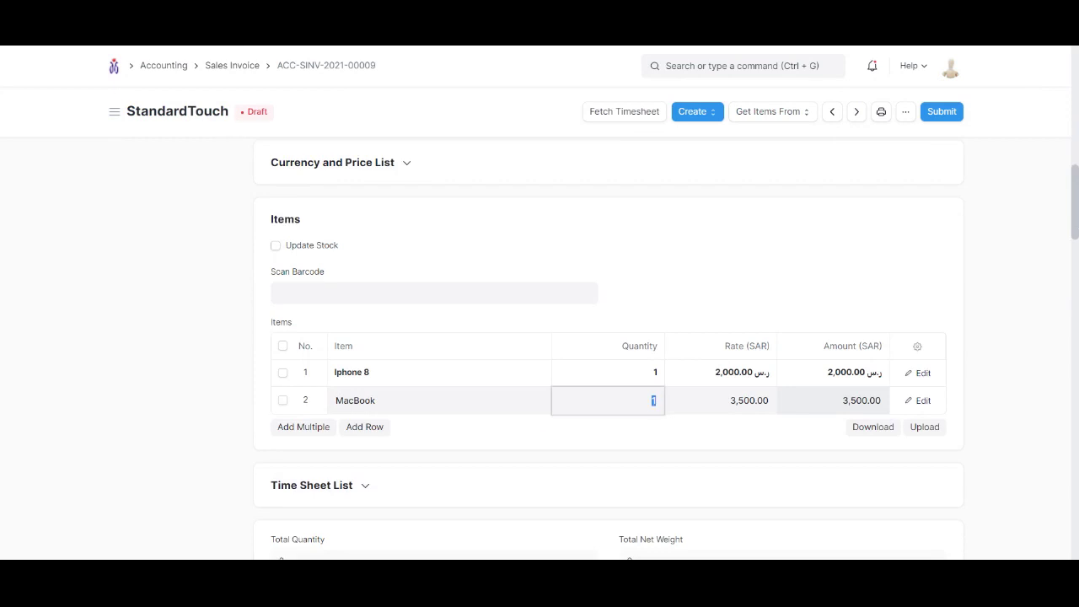
left_click(781, 276)
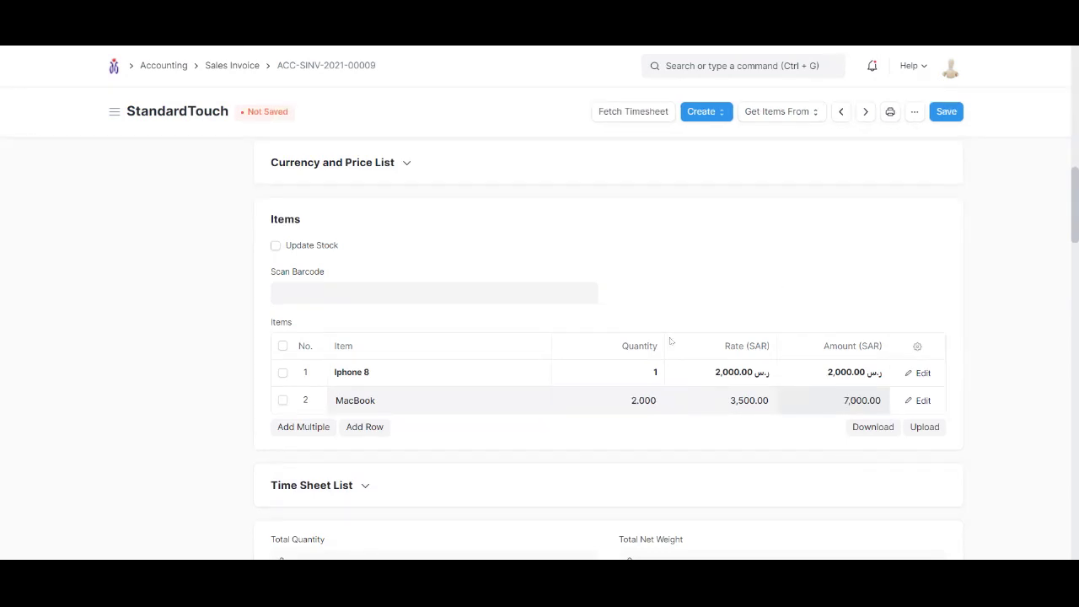
left_click(946, 111)
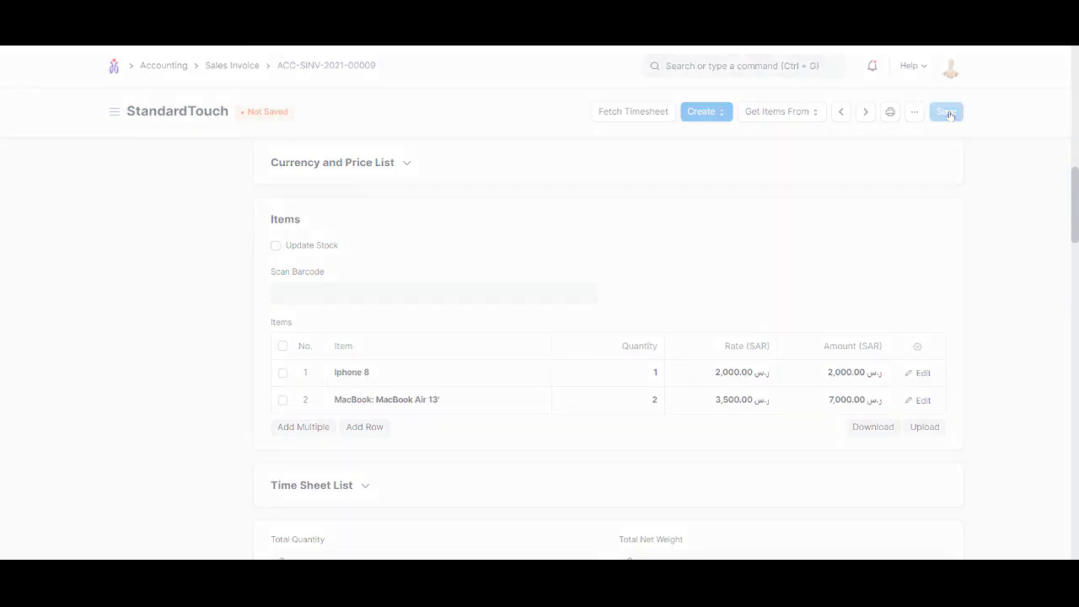
left_click(881, 111)
Check the MacBook price and quantity 2 in the updated print preview
scroll(671, 275, "down", 5)
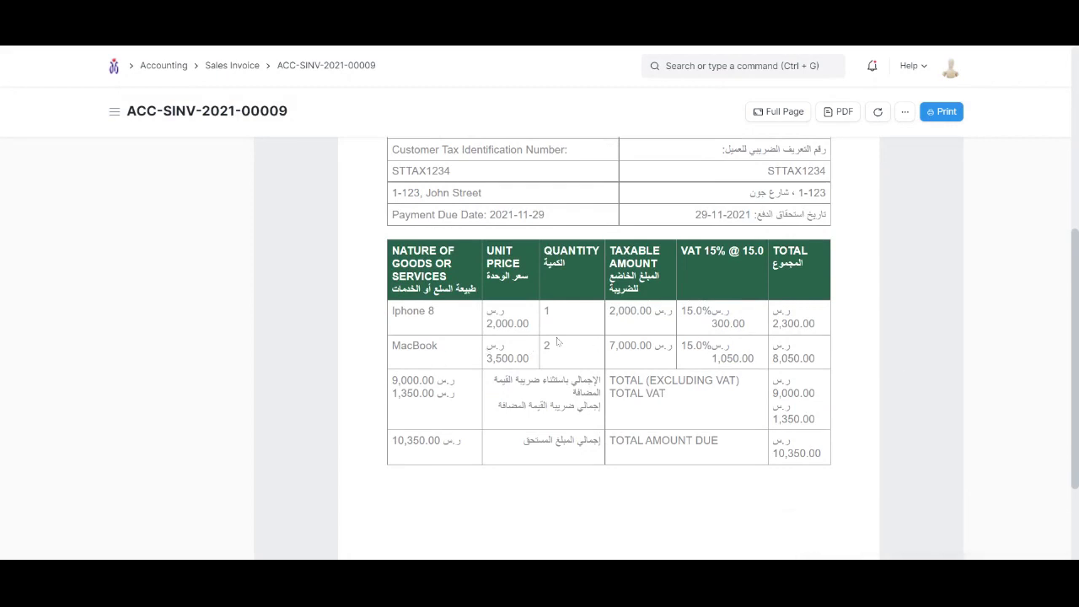
left_click_drag(555, 343, 487, 358)
left_click(663, 357)
scroll(763, 340, "up", 10)
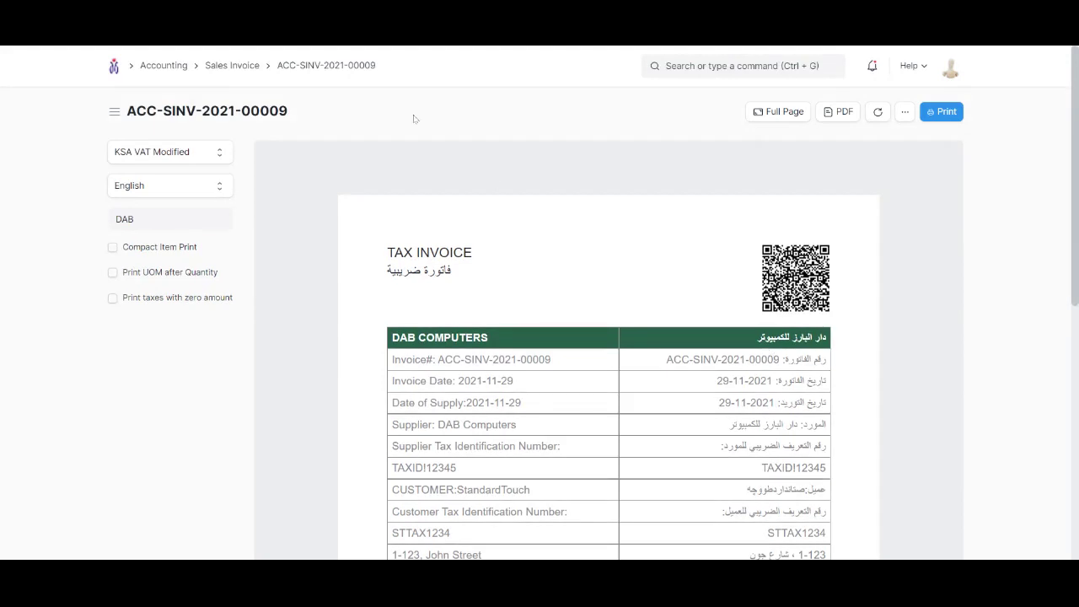
Submit invoice ACC-SINV-2021-00009 and confirm the permanent submission
left_click(342, 65)
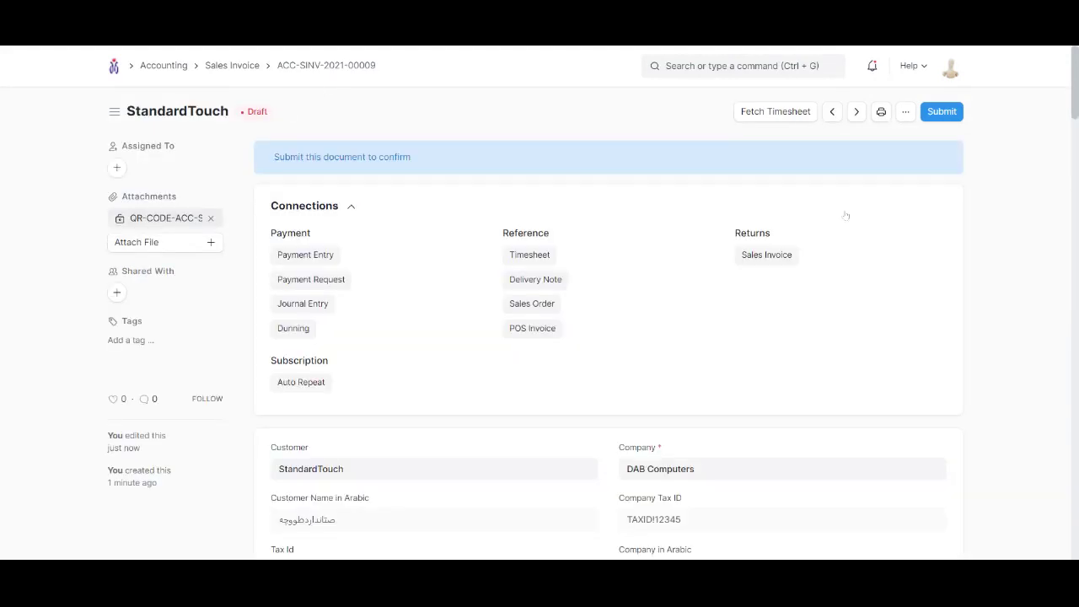
left_click(958, 113)
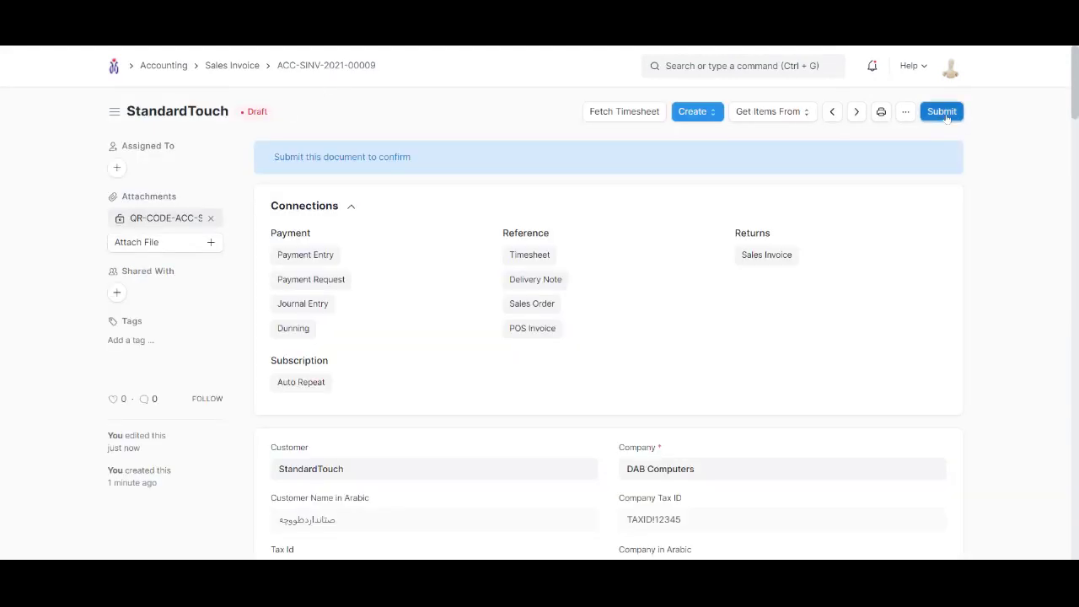
left_click(703, 169)
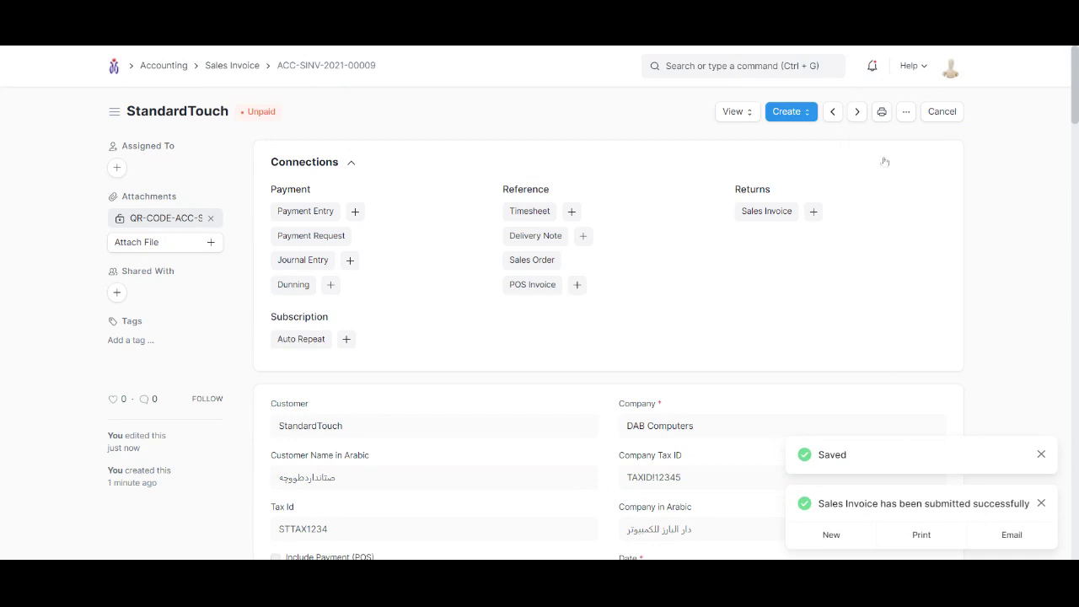
left_click(883, 112)
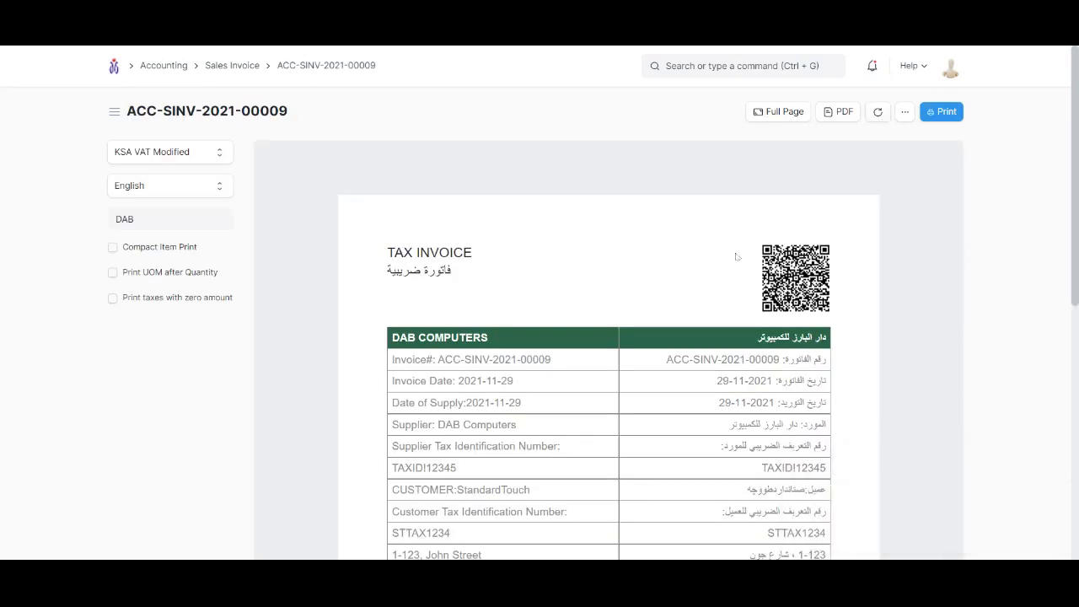
scroll(736, 256, "down", 2)
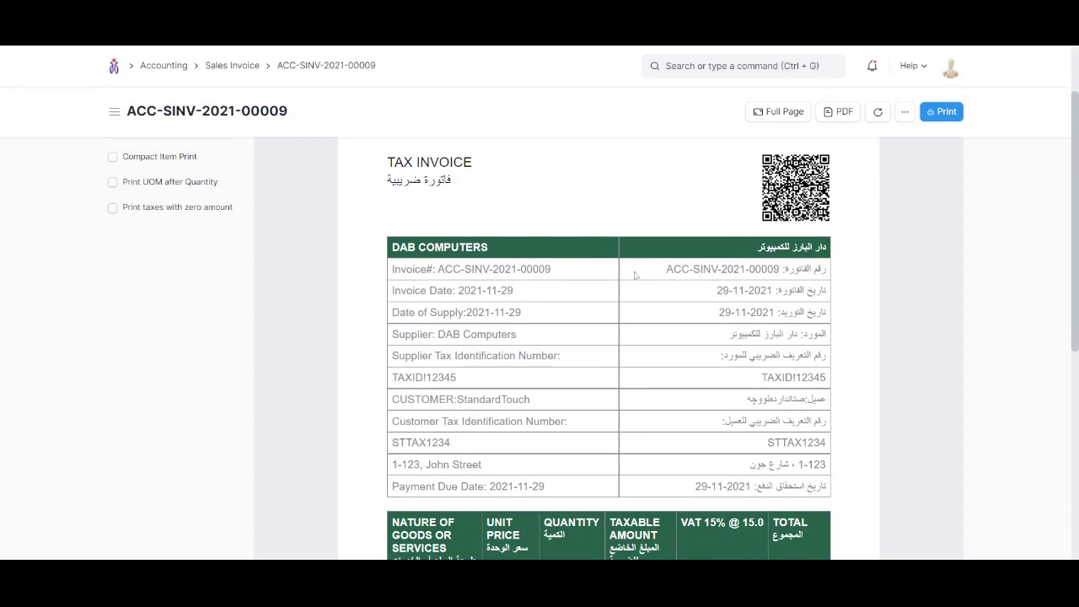
scroll(518, 228, "down", 4)
scroll(705, 253, "up", 6)
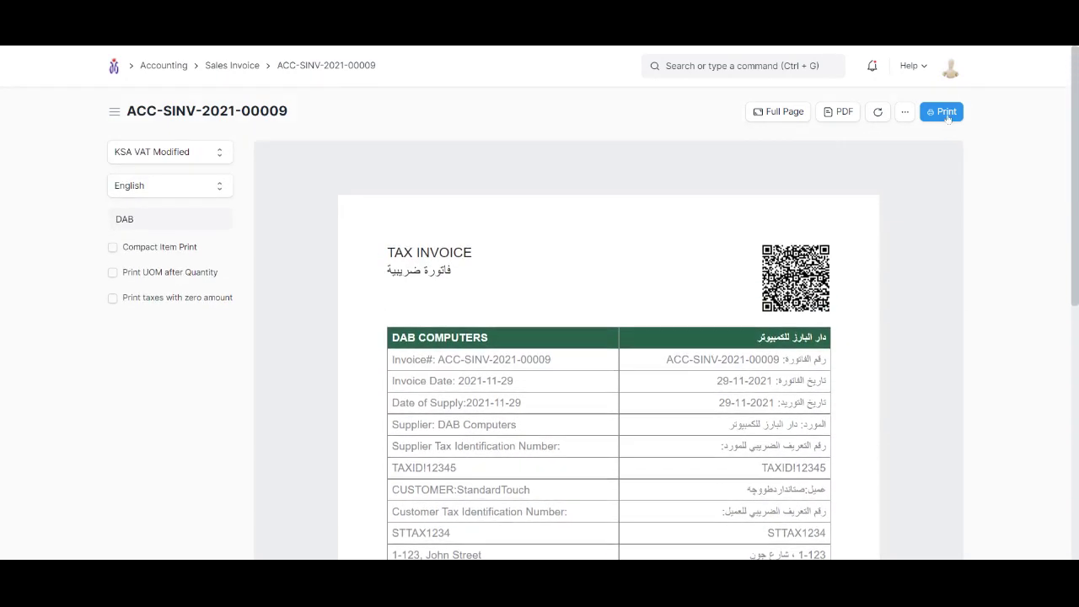
left_click(844, 115)
left_click(233, 65)
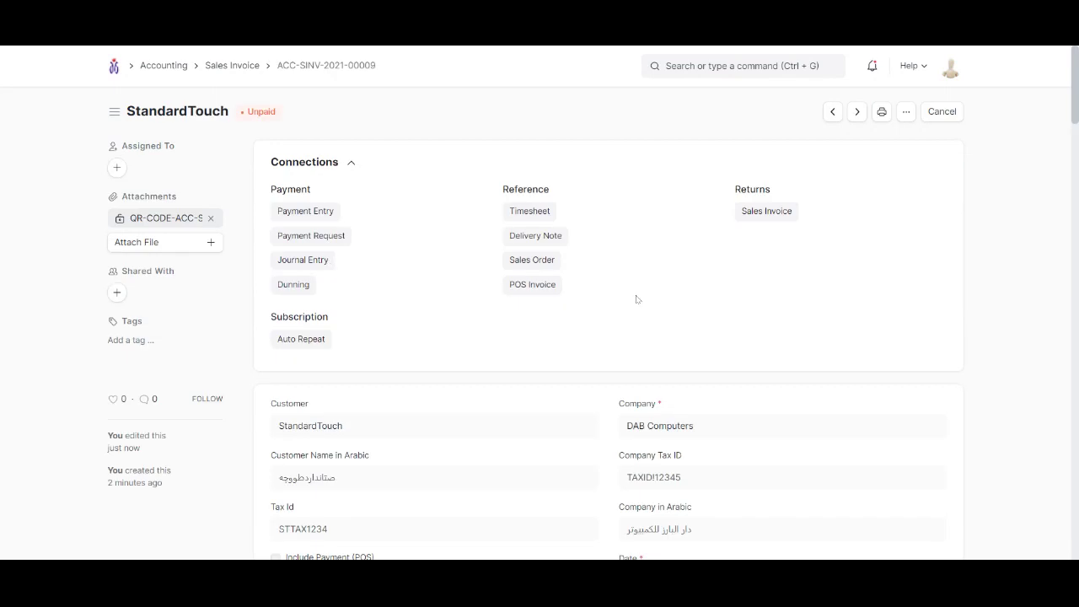
Return to the Accounting workspace and open the E-invoice List of sales invoices
scroll(634, 299, "down", 5)
scroll(634, 302, "up", 3)
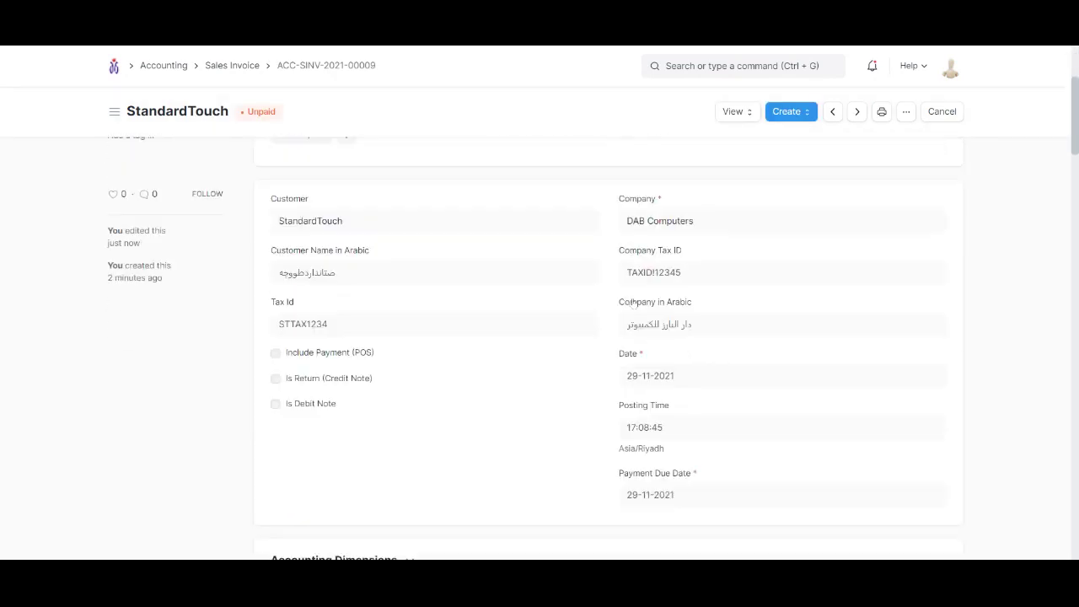
scroll(634, 302, "up", 3)
left_click(118, 67)
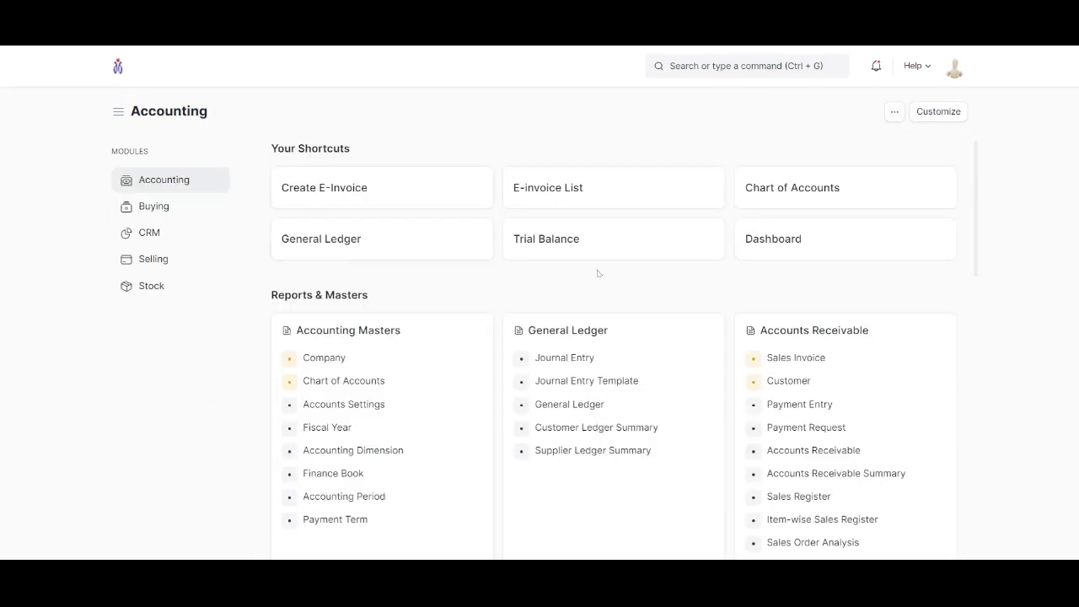
left_click(569, 190)
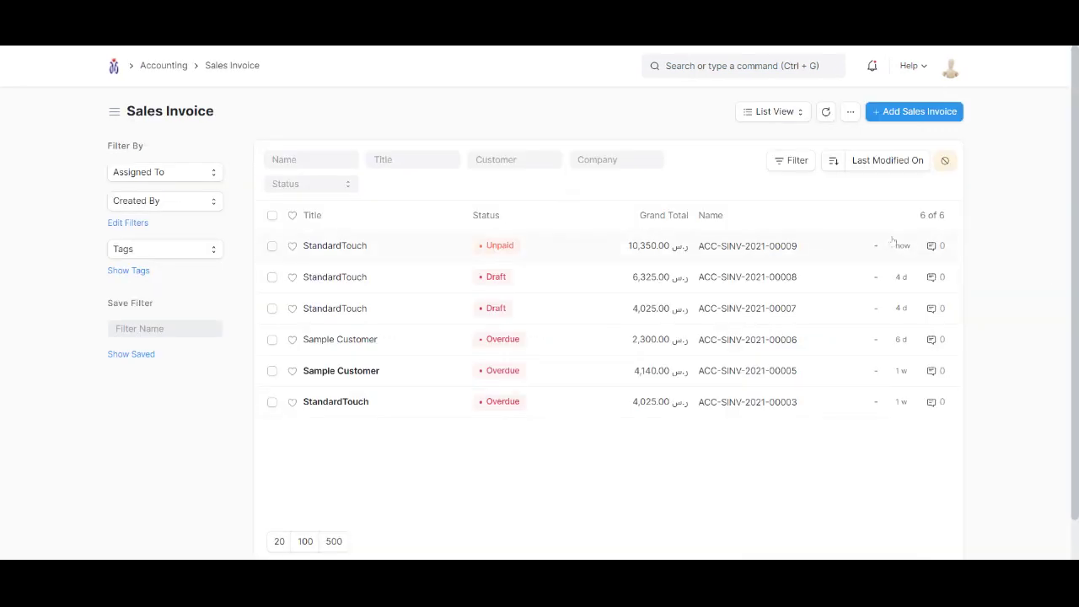